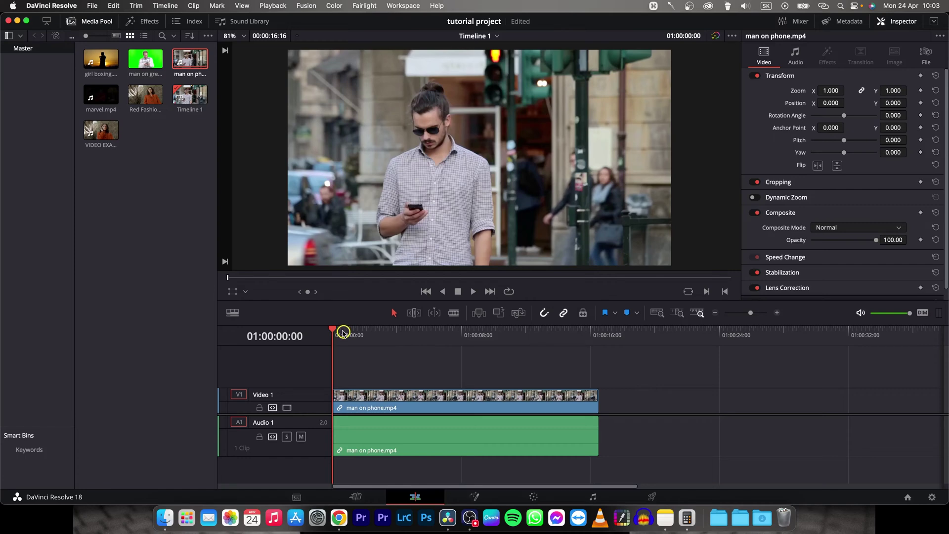
- Switch the Media Pool to list view so the clips and Timeline 1 appear by name
click(139, 198)
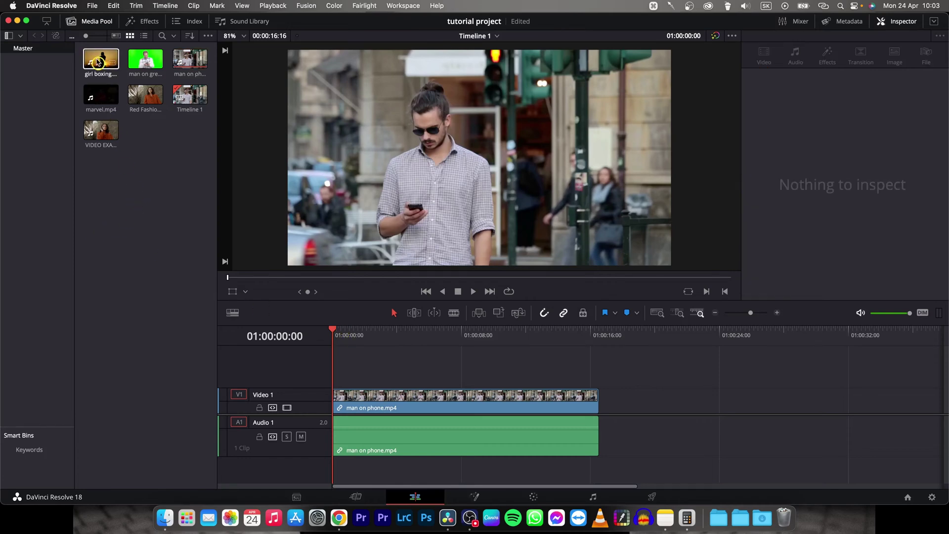
click(90, 21)
click(90, 21)
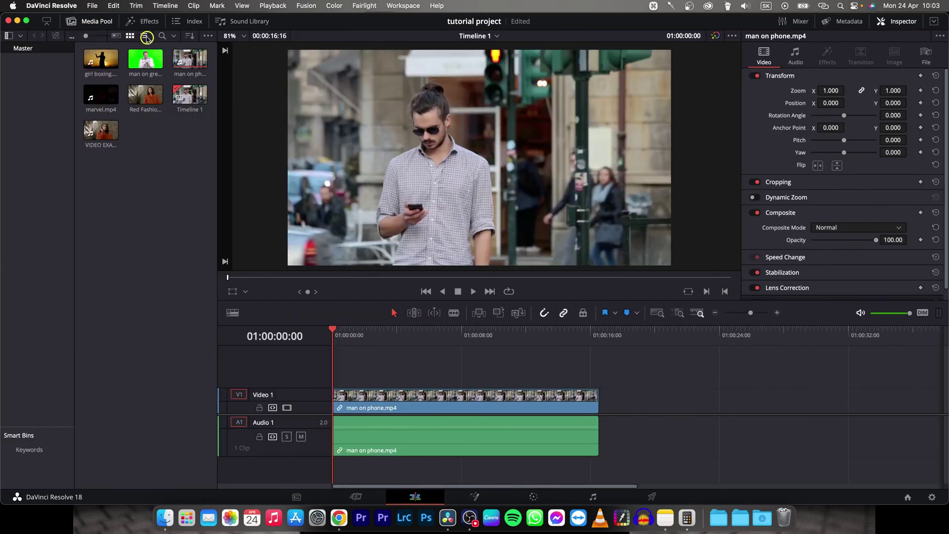
click(145, 37)
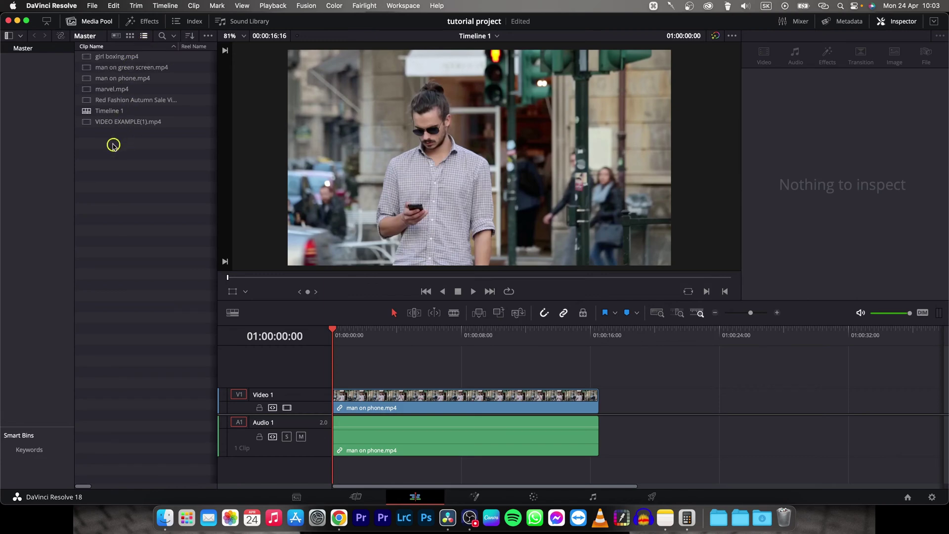
- Open Timeline 1's Timeline Settings on the Format tab, with Use Project Settings turned off
right_click(93, 112)
mouse_move(123, 119)
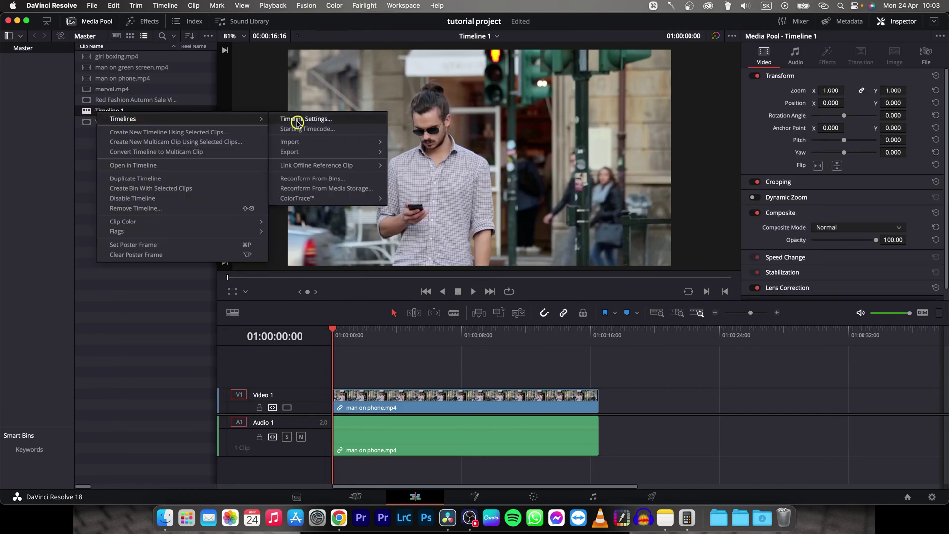
click(297, 122)
drag(500, 170, 497, 139)
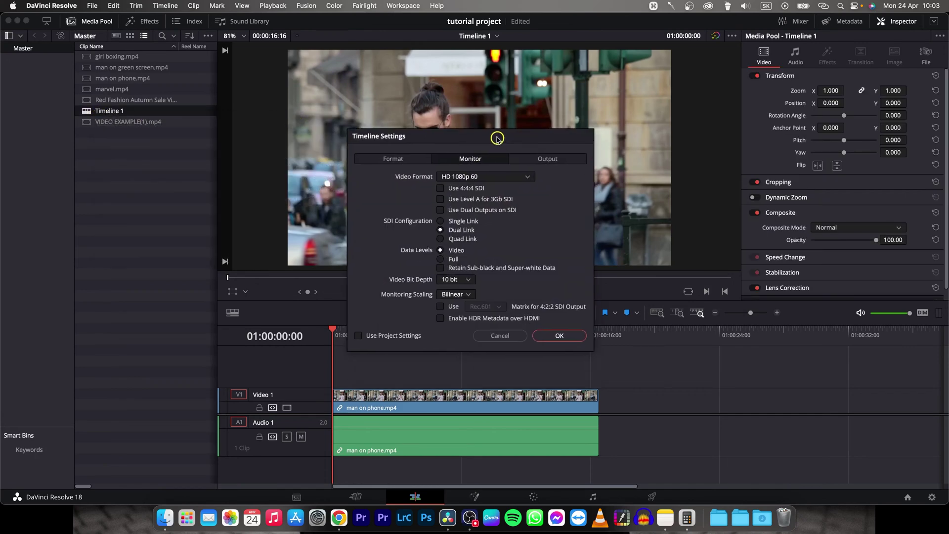
click(393, 158)
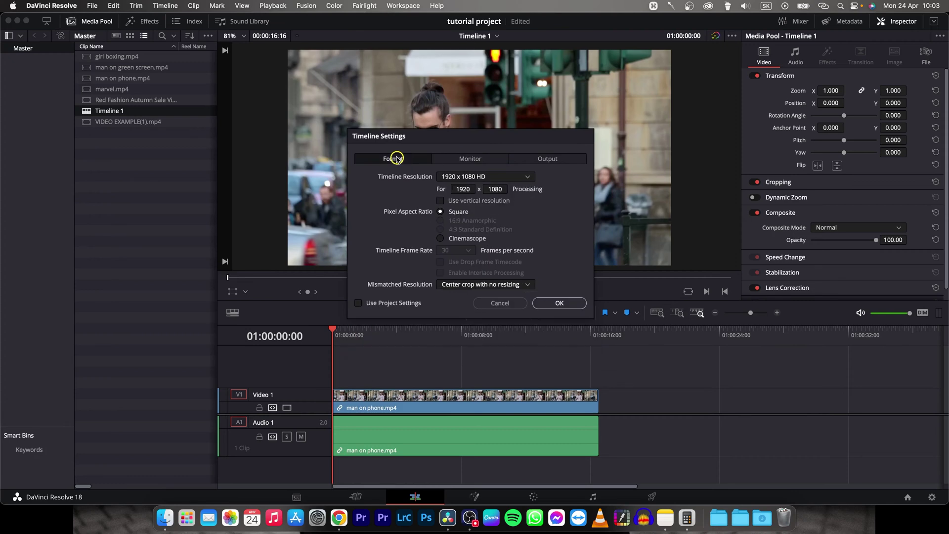
click(360, 303)
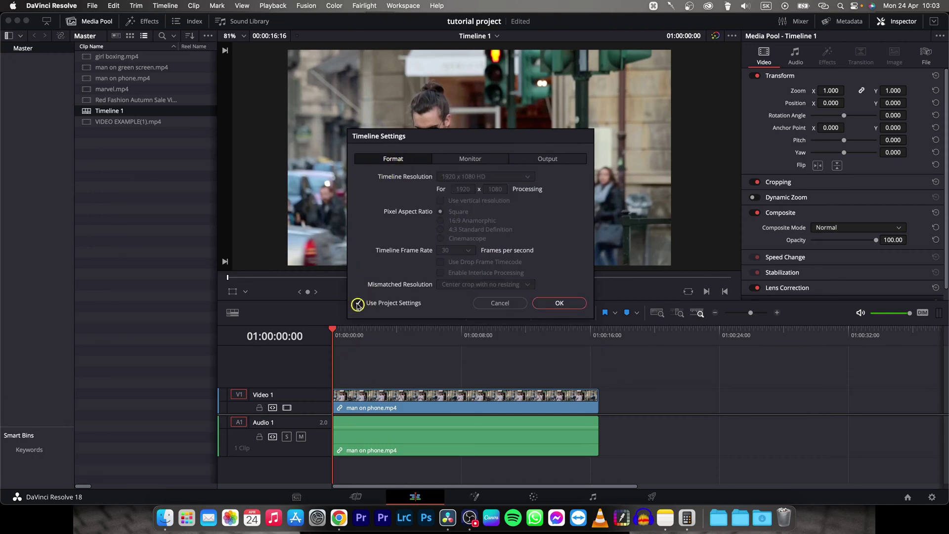
click(357, 303)
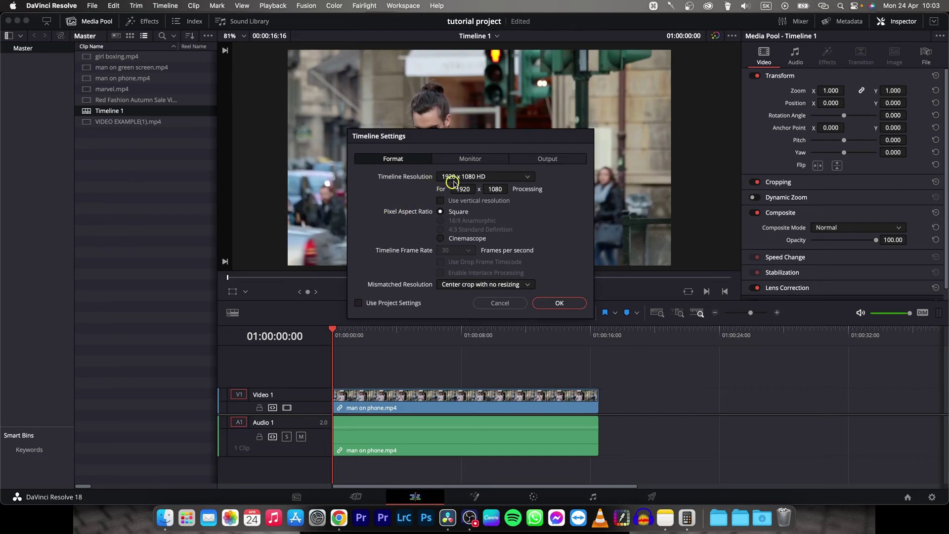
- Choose 3840 x 2160 Ultra HD as the timeline resolution and change the height to 1920
click(527, 178)
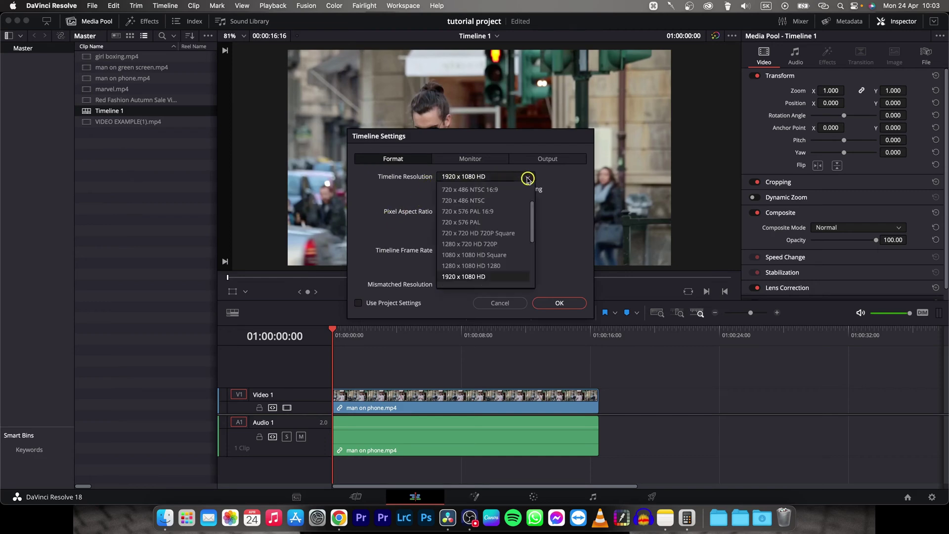
scroll(504, 222, down, 4)
scroll(495, 235, up, 4)
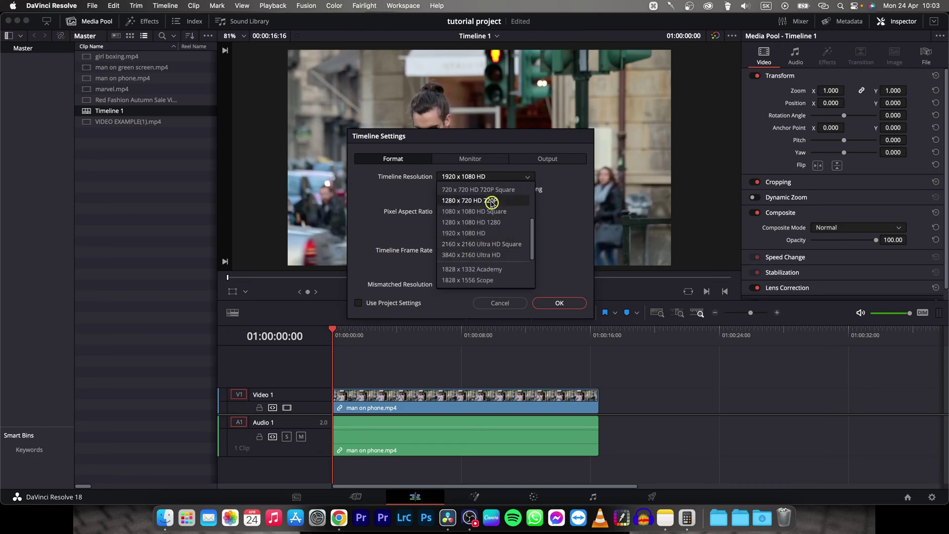
click(502, 256)
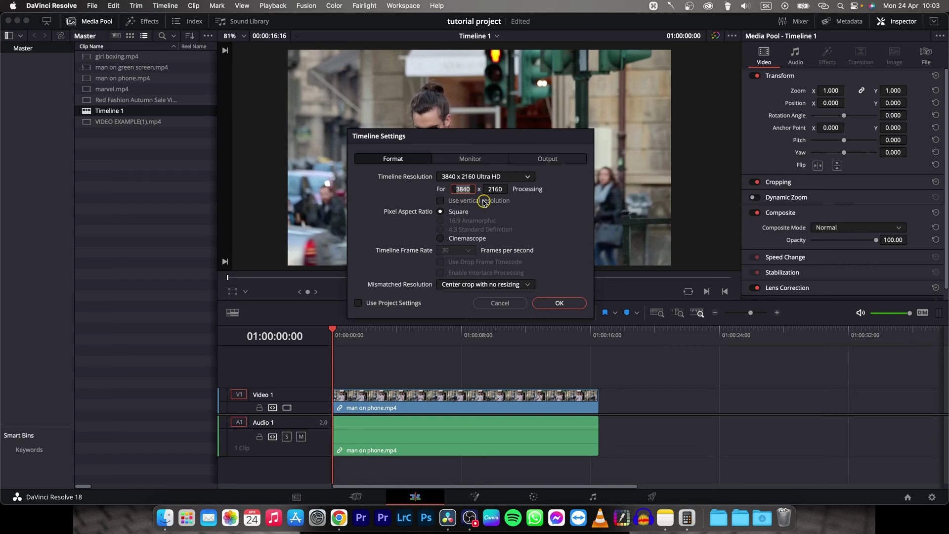
click(495, 189)
click(459, 189)
click(495, 189)
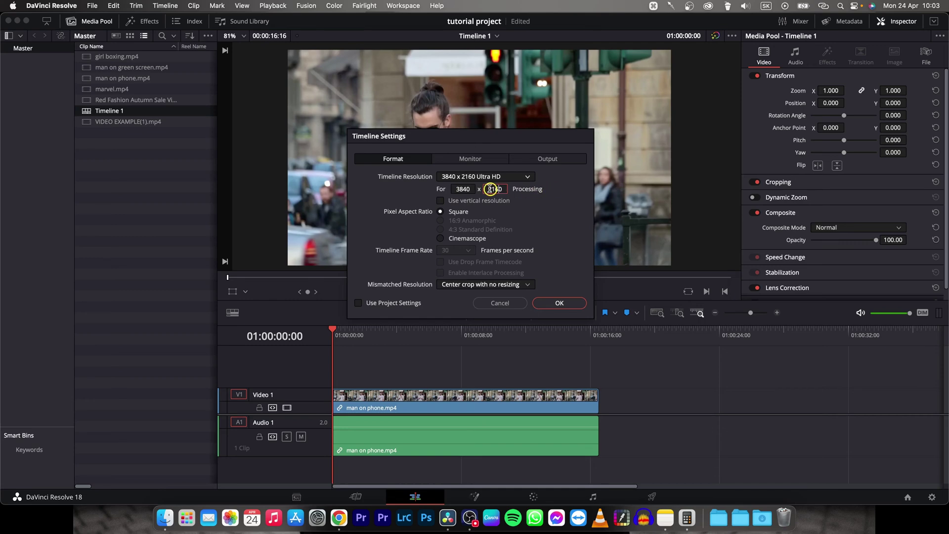
double_click(490, 190)
text(19)
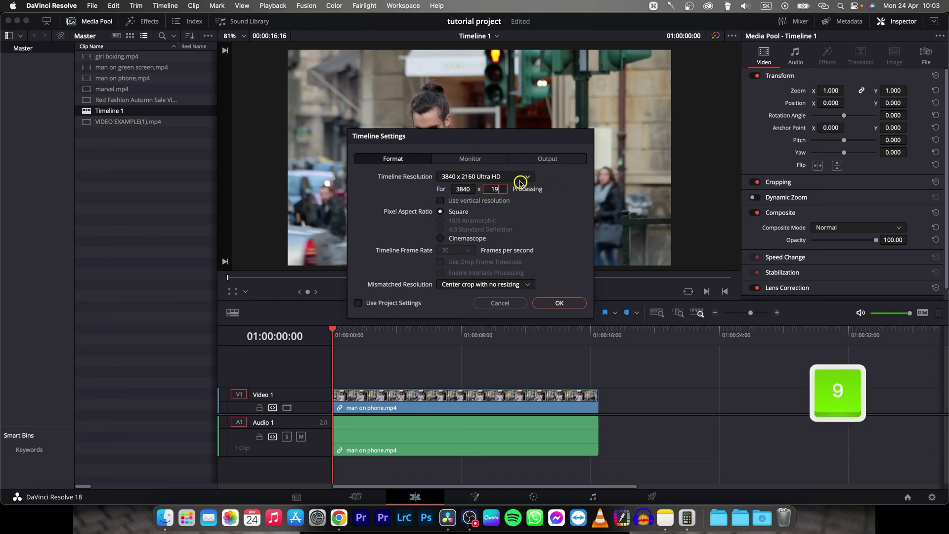
text(20)
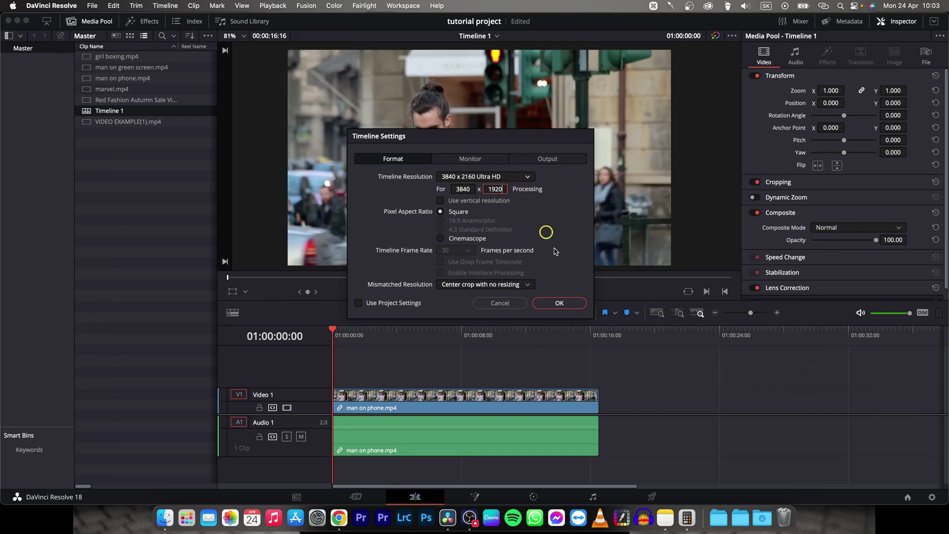
- Confirm Timeline Settings to apply the 3840 x 1920 timeline resolution
click(562, 305)
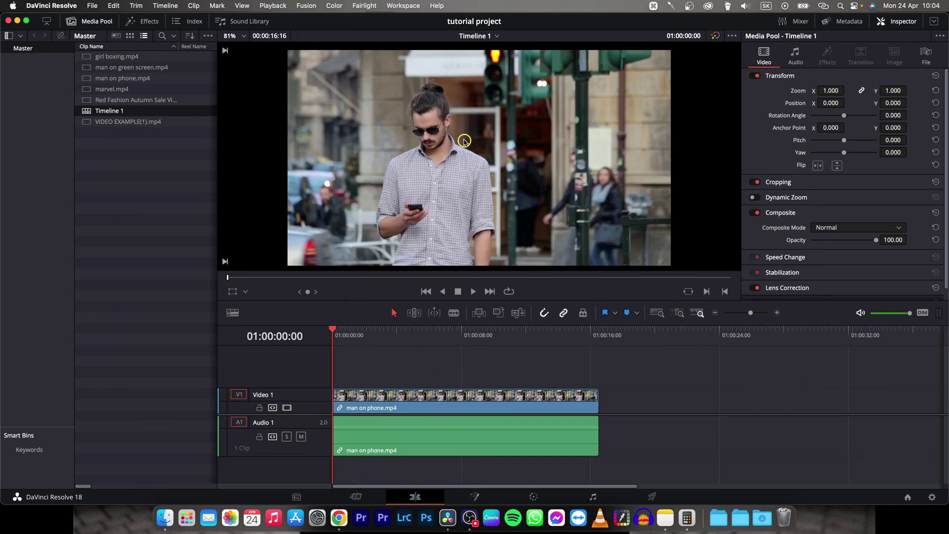
scroll(473, 175, down, 2)
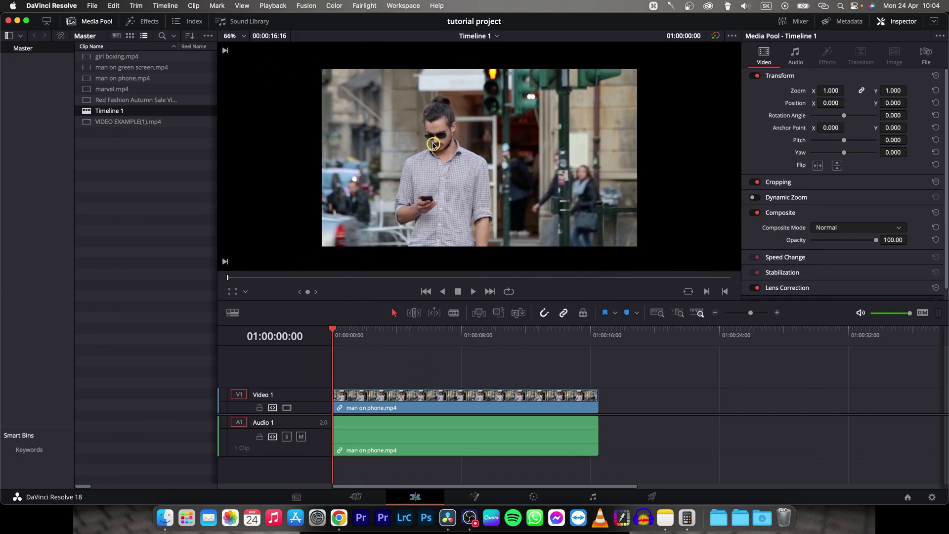
scroll(466, 186, down, 2)
scroll(448, 181, down, 2)
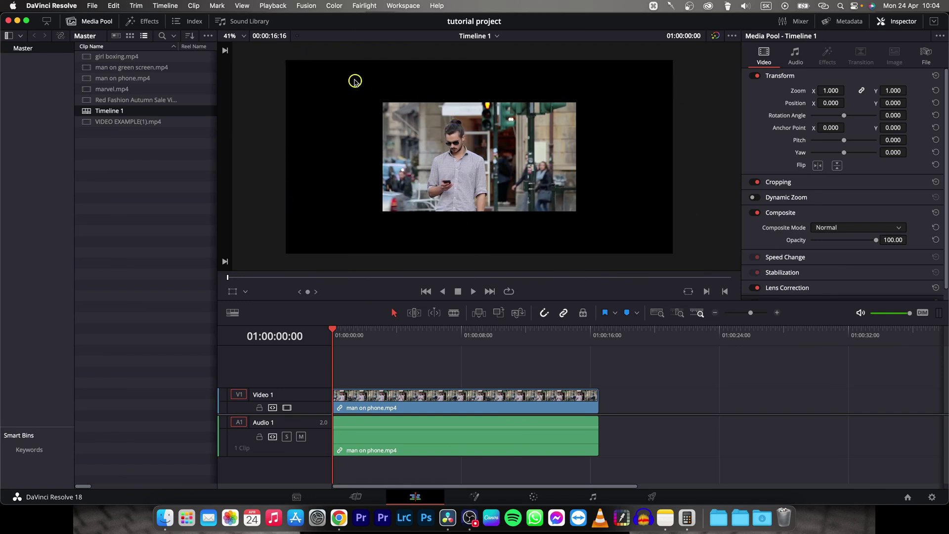
- Select the man on phone clip and raise its Inspector Zoom to 2.000
click(375, 401)
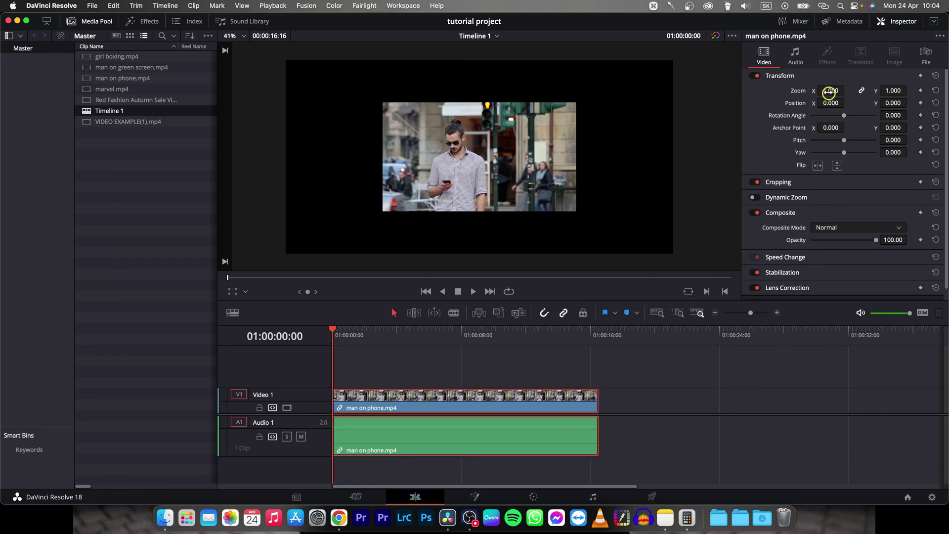
drag(829, 91, 874, 86)
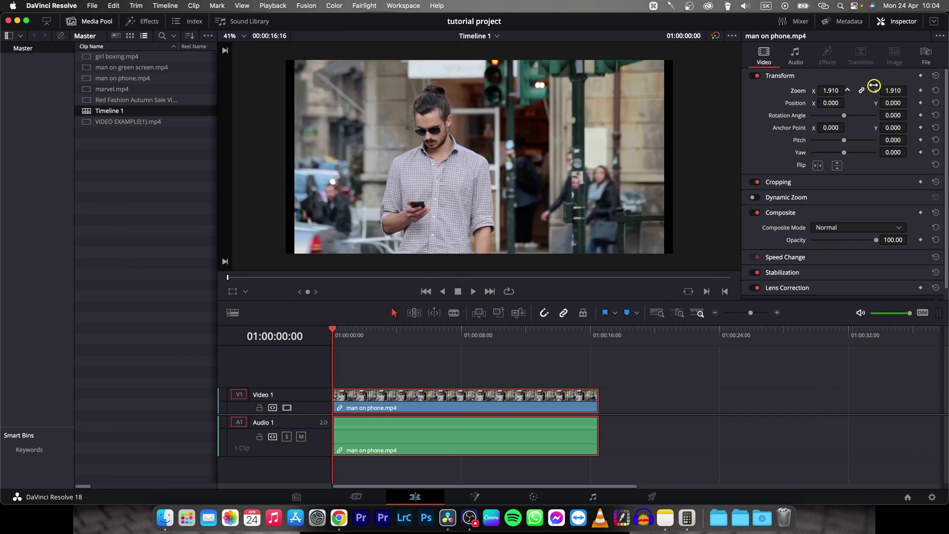
drag(874, 86, 879, 84)
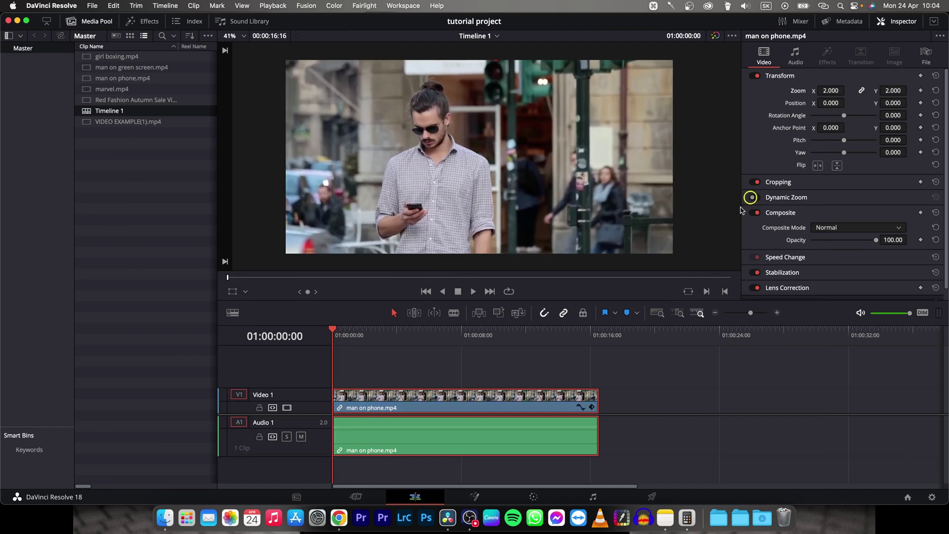